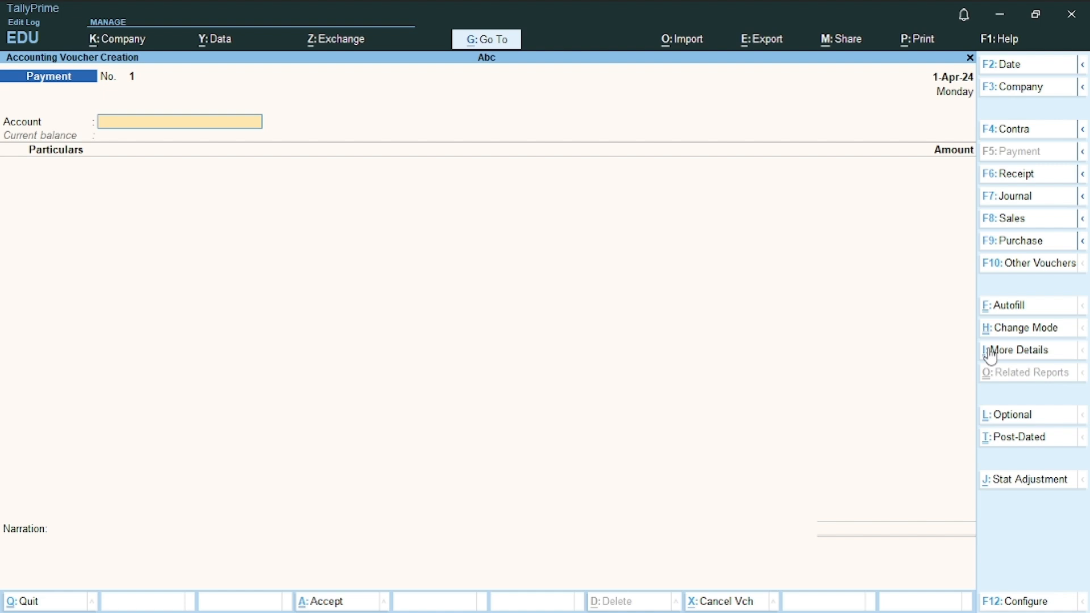
Step: Set Bank as the paying account and start a new ledger for the particulars named "Life Cover Policy ( LIC Ind )"
{"action": "type", "text": "Ba"}
{"action": "key", "text": "Return"}
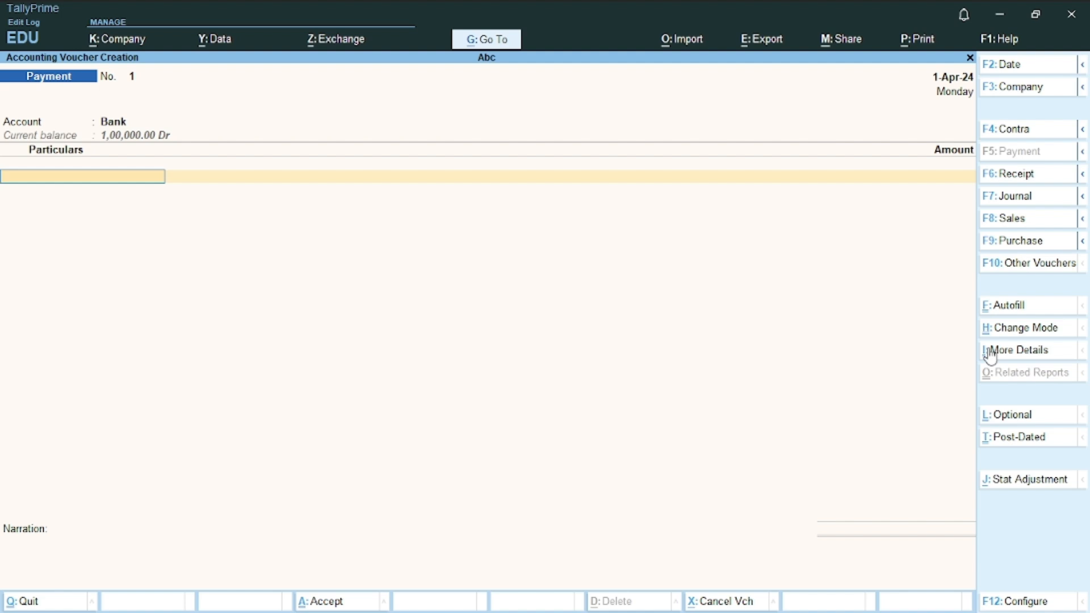
{"action": "key", "text": "alt+c"}
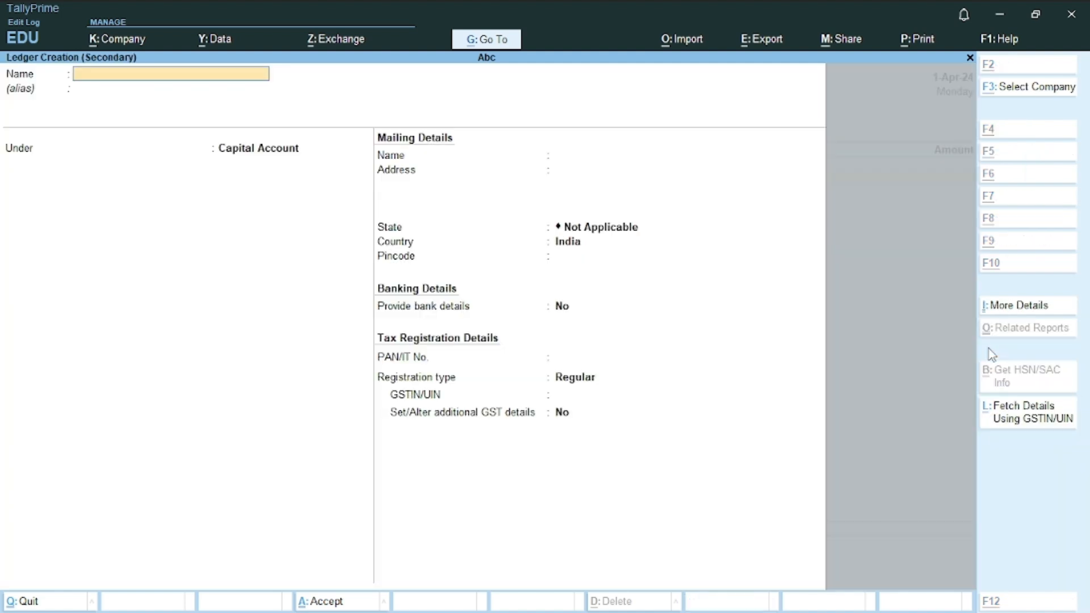
{"action": "type", "text": "Live"}
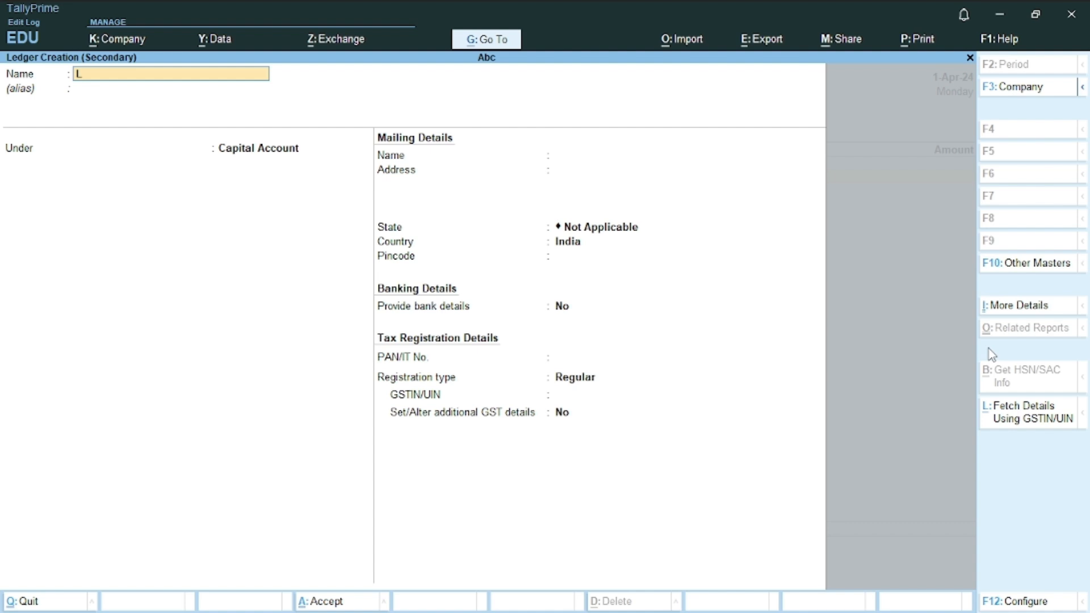
{"action": "key", "text": "BackSpace"}
{"action": "key", "text": "BackSpace"}
{"action": "type", "text": "fe Cover Policy ( LIc"}
{"action": "key", "text": "BackSpace"}
{"action": "type", "text": "C In"}
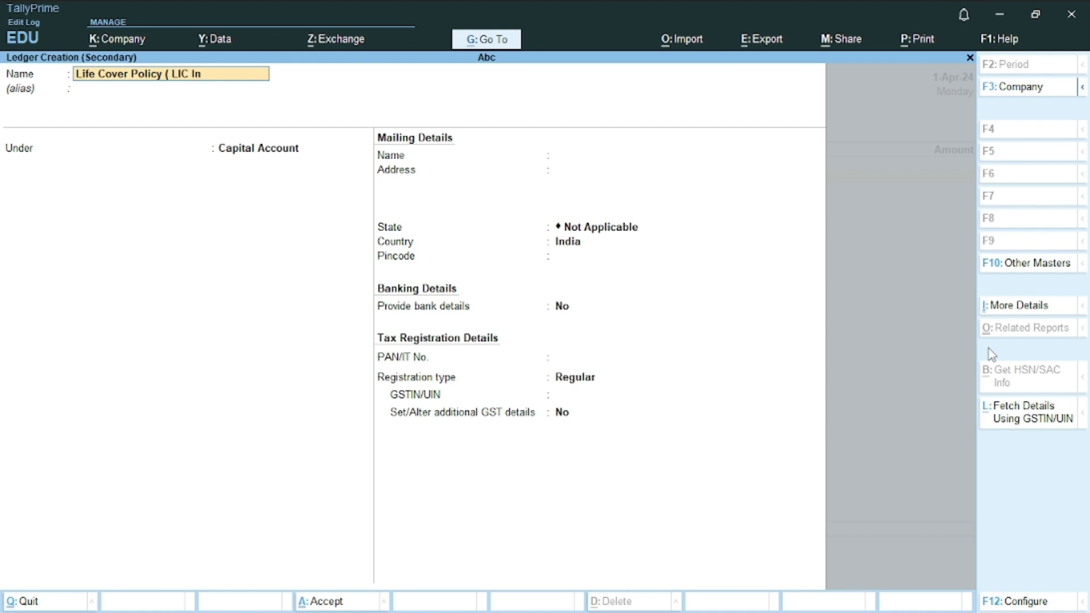
{"action": "type", "text": "d )"}
{"action": "key", "text": "Return"}
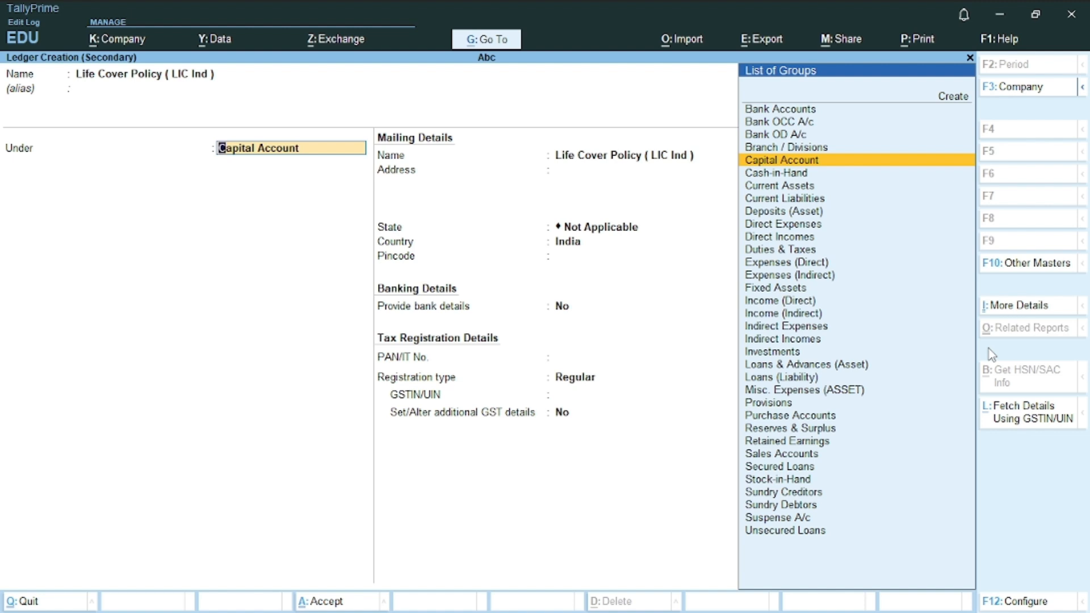
Step: Place the new ledger under Capital Account, keep the default mailing, banking and tax details, and save it
{"action": "key", "text": "Return"}
{"action": "key", "text": "Return"}
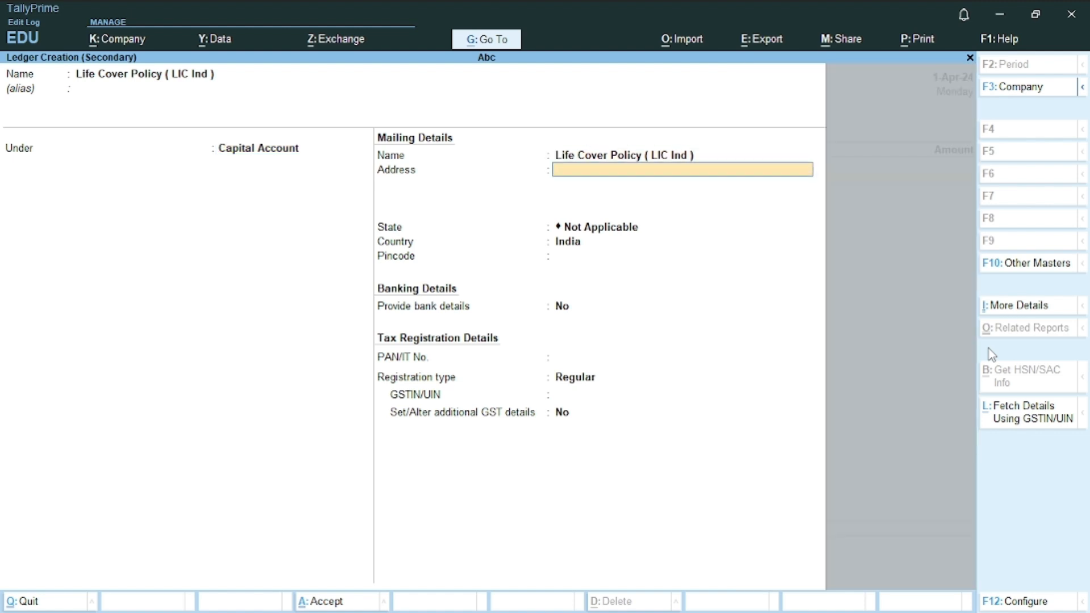
{"action": "key", "text": "Return"}
{"action": "key", "text": "Return"}
{"action": "key", "text": "Return"}
{"action": "key", "text": "Return"}
{"action": "key", "text": "Return"}
{"action": "key", "text": "Return"}
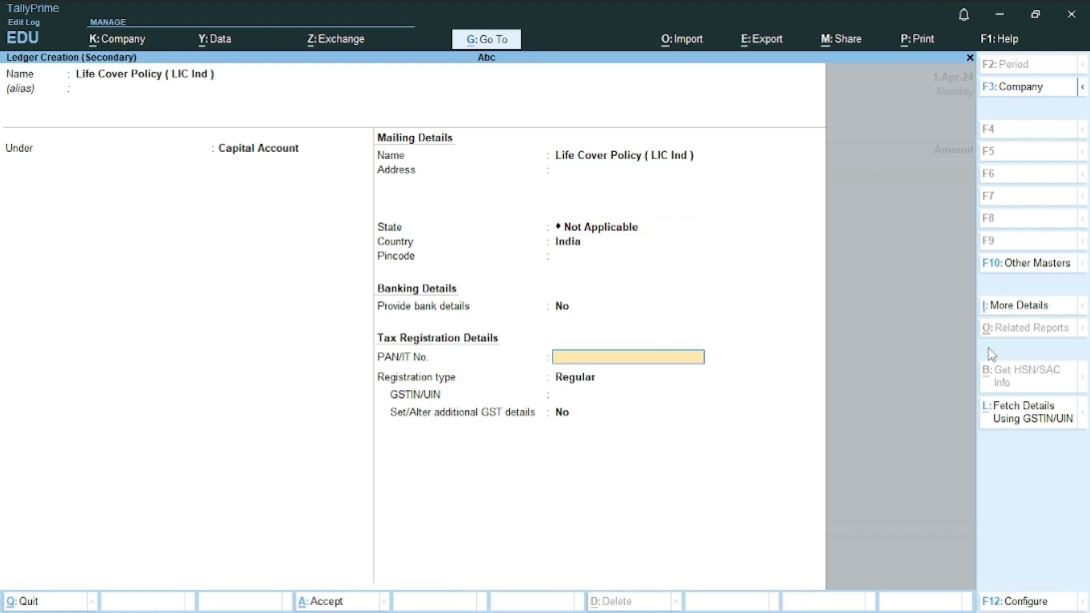
{"action": "key", "text": "Return"}
{"action": "key", "text": "Return"}
{"action": "key", "text": "Return"}
{"action": "key", "text": "Return"}
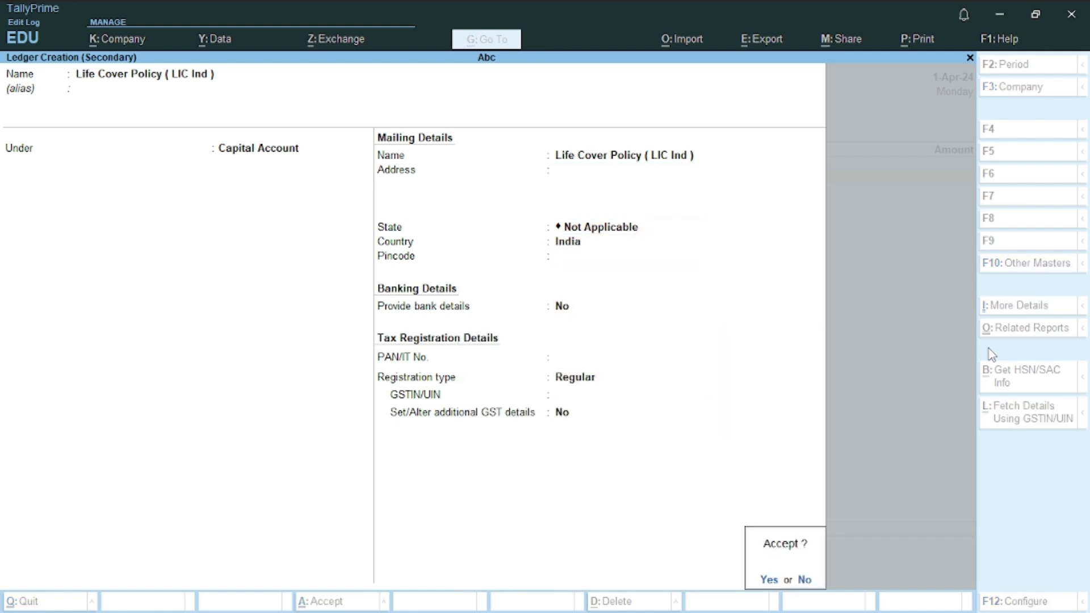
{"action": "key", "text": "Return"}
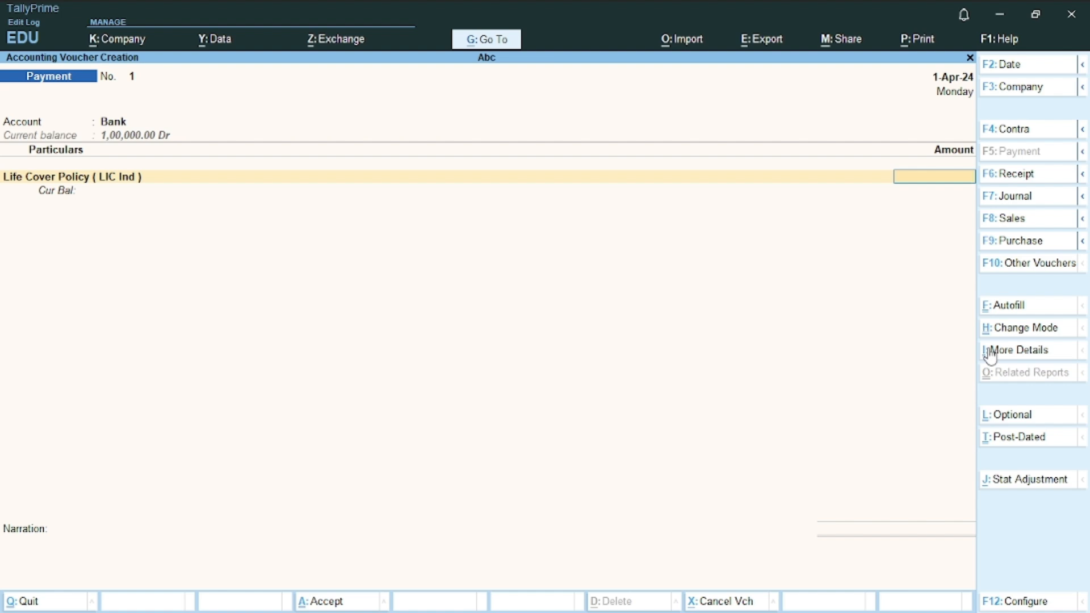
Step: Set the payment amount for Life Cover Policy ( LIC Ind ) to 12,345
{"action": "type", "text": "2"}
{"action": "type", "text": "54"}
{"action": "key", "text": "BackSpace"}
{"action": "key", "text": "BackSpace"}
{"action": "key", "text": "BackSpace"}
{"action": "type", "text": "12"}
{"action": "type", "text": "345"}
{"action": "key", "text": "Return"}
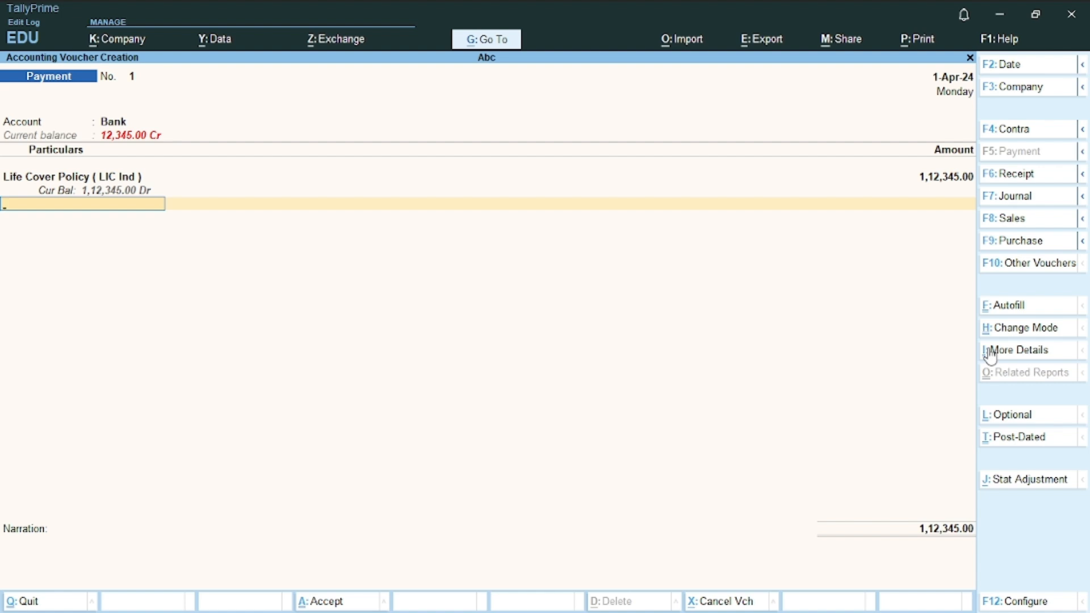
{"action": "key", "text": "BackSpace"}
{"action": "type", "text": "12"}
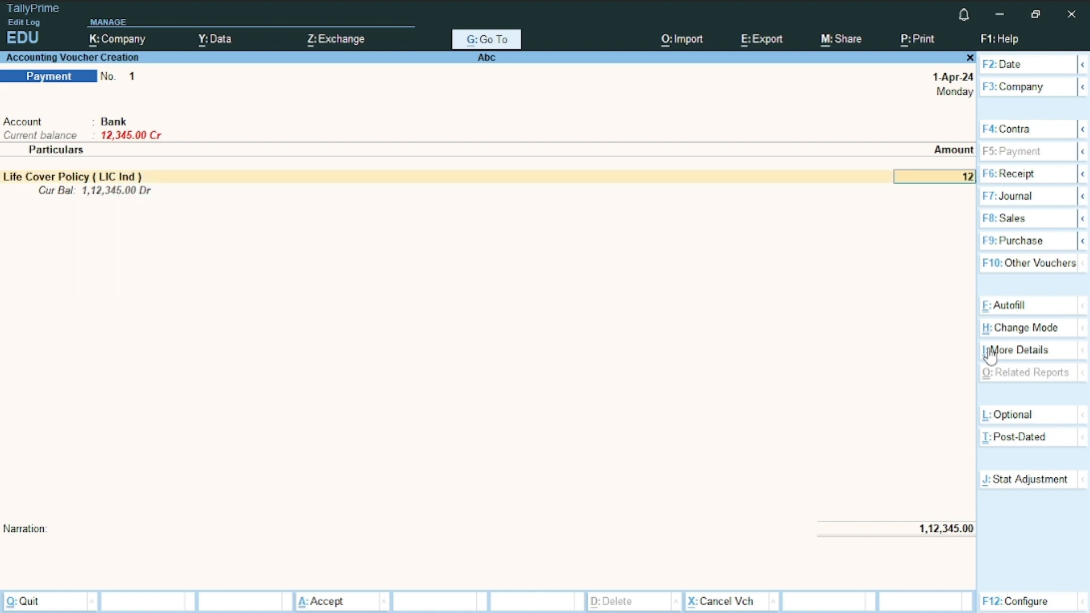
{"action": "type", "text": "345"}
{"action": "key", "text": "Return"}
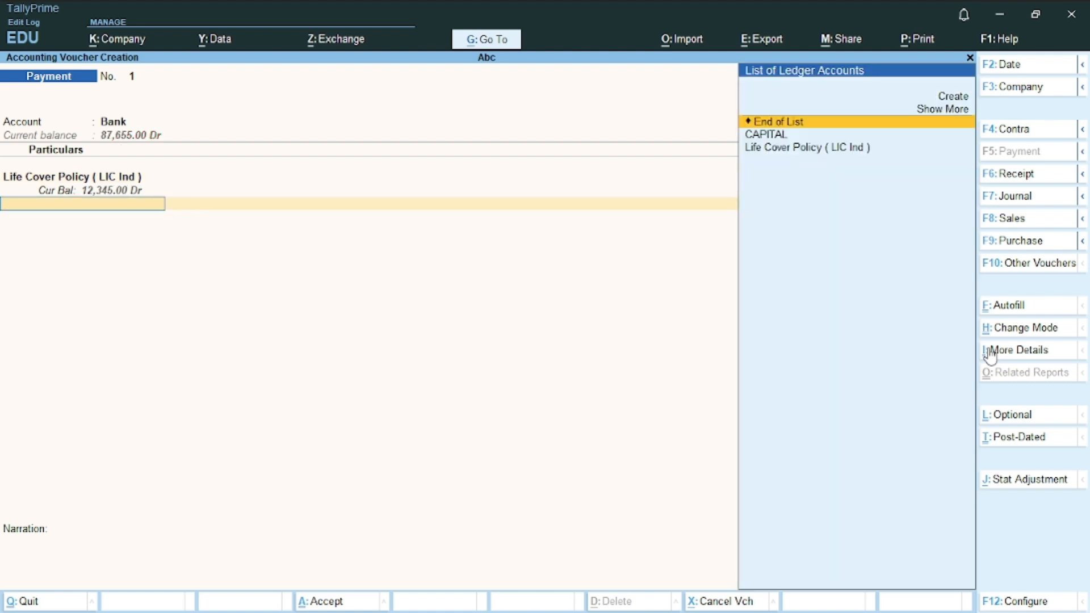
Step: End the particulars list, accept the default Cheque bank allocation, and save the payment voucher without a narration
{"action": "key", "text": "Return"}
{"action": "key", "text": "Return"}
{"action": "key", "text": "Return"}
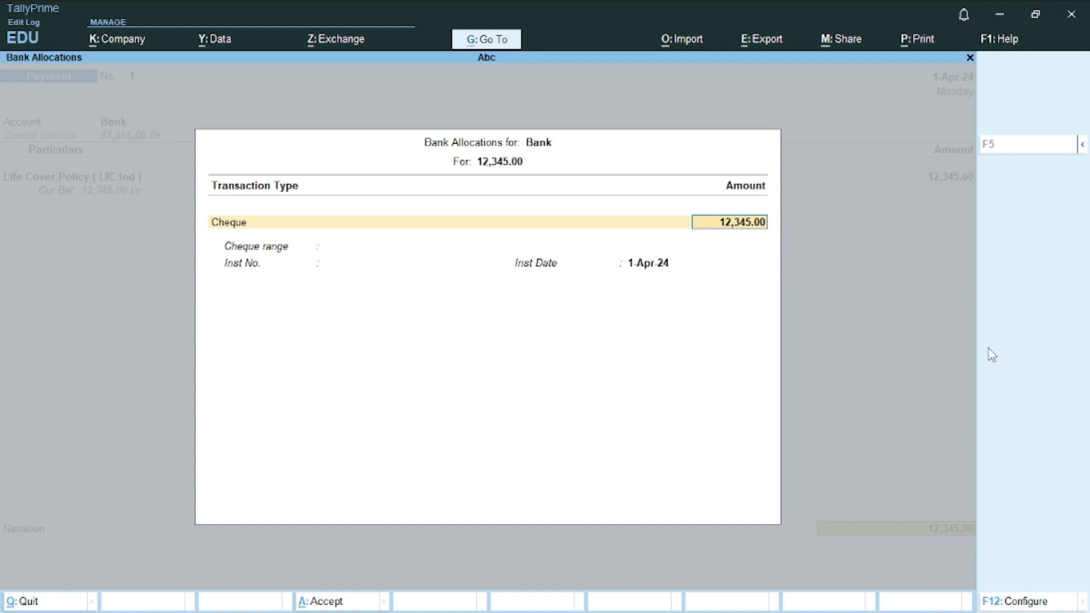
{"action": "key", "text": "Return"}
{"action": "key", "text": "Return"}
{"action": "key", "text": "Return"}
{"action": "key", "text": "Return"}
{"action": "key", "text": "Return"}
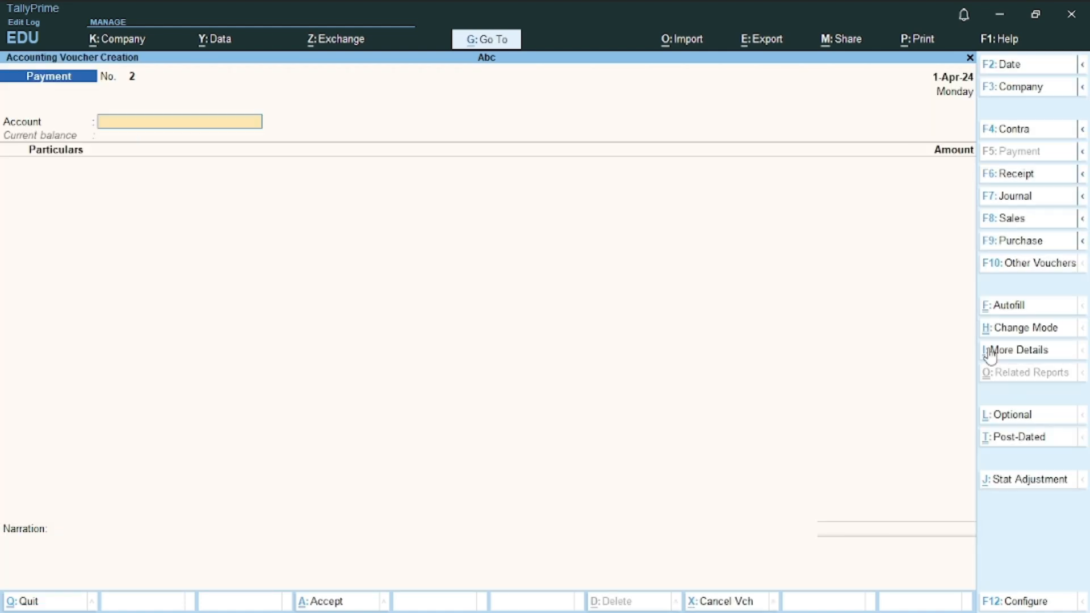
Step: Leave voucher entry and open the Balance Sheet in detailed format
{"action": "key", "text": "Escape"}
{"action": "key", "text": "Return"}
{"action": "key", "text": "Down"}
{"action": "key", "text": "Down"}
{"action": "key", "text": "Return"}
{"action": "key", "text": "alt+F5"}
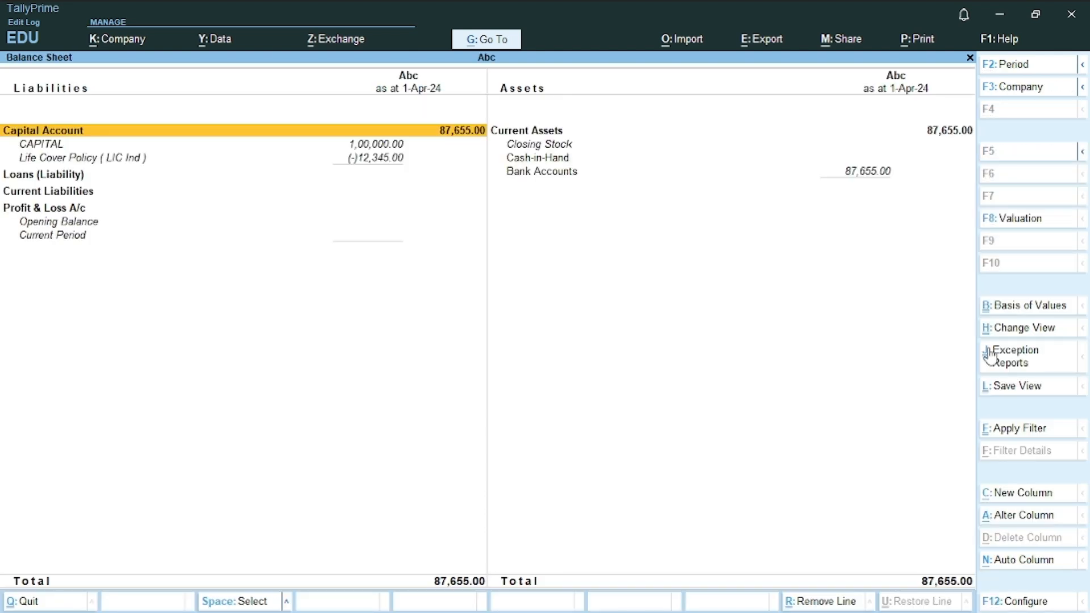
Step: Examine the CAPITAL and Life Cover Policy ( LIC Ind ) lines under Capital Account, and close the Balance Sheet
{"action": "key", "text": "Down"}
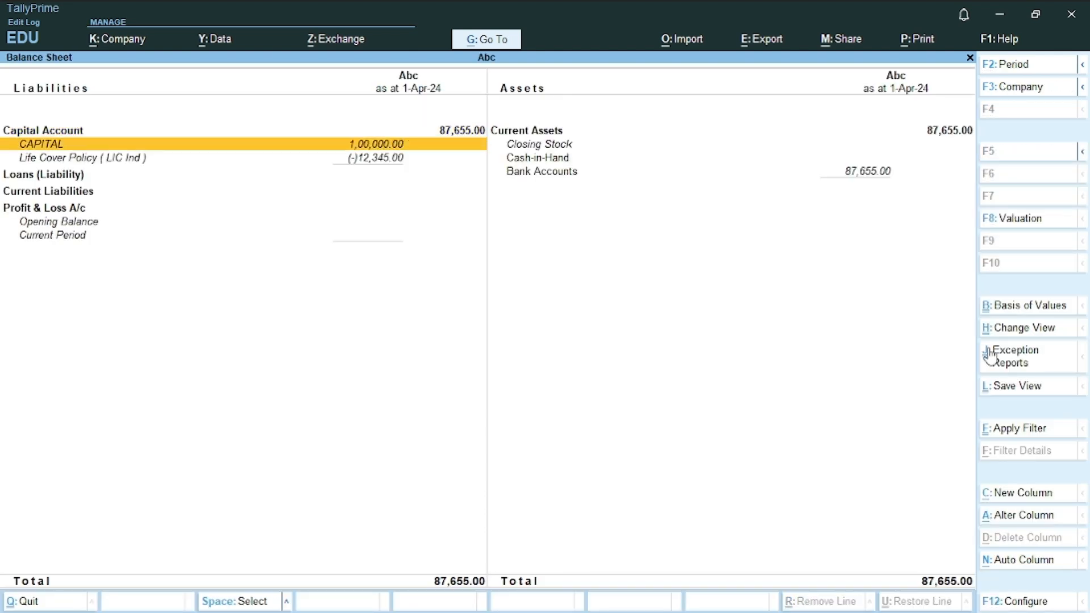
{"action": "key", "text": "Down"}
{"action": "key", "text": "Up"}
{"action": "key", "text": "Down"}
{"action": "key", "text": "Up"}
{"action": "key", "text": "Down"}
{"action": "key", "text": "Up"}
{"action": "key", "text": "Down"}
{"action": "key", "text": "Up"}
{"action": "key", "text": "Down"}
{"action": "key", "text": "Up"}
{"action": "key", "text": "Down"}
{"action": "key", "text": "Up"}
{"action": "key", "text": "Down"}
{"action": "key", "text": "Up"}
{"action": "key", "text": "Escape"}
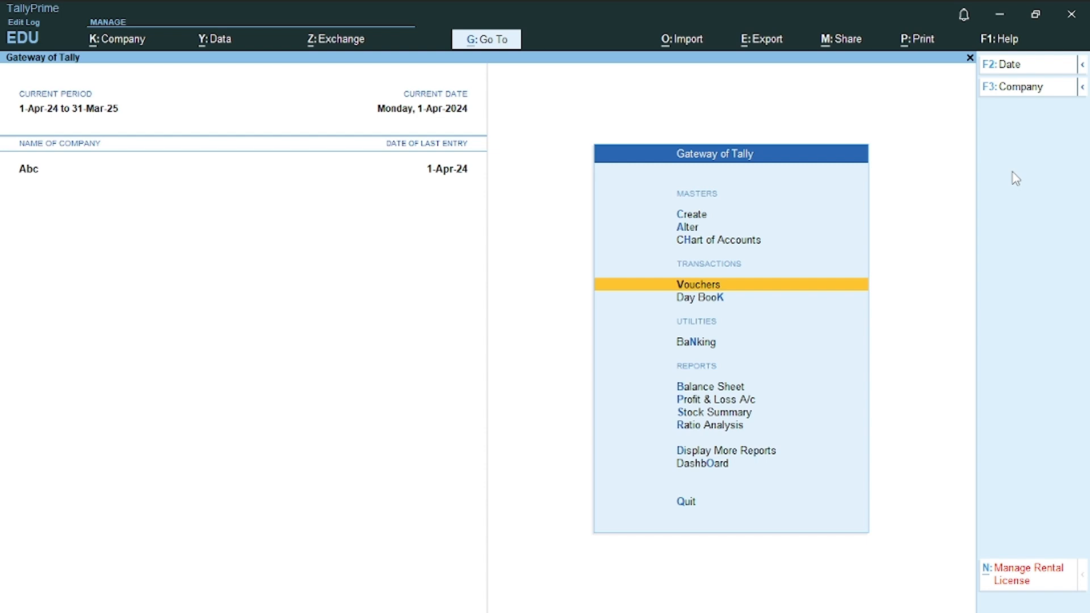
Step: Start a receipt voucher into Bank and enter Life Cover Policy ( LIC Ind ) with an amount of 1,48,140
{"action": "key", "text": "Return"}
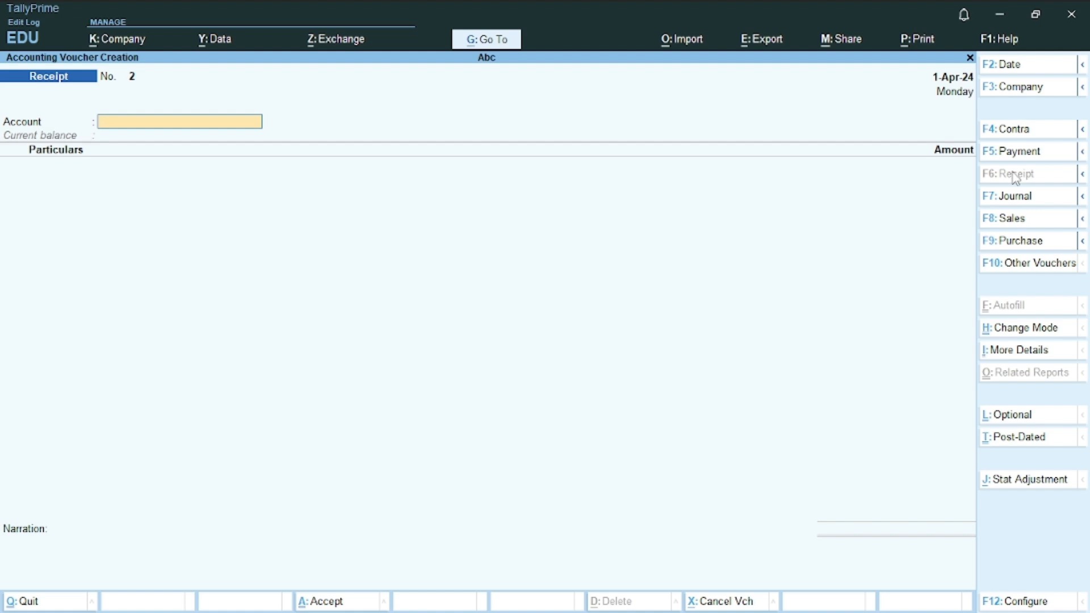
{"action": "type", "text": "B"}
{"action": "key", "text": "Return"}
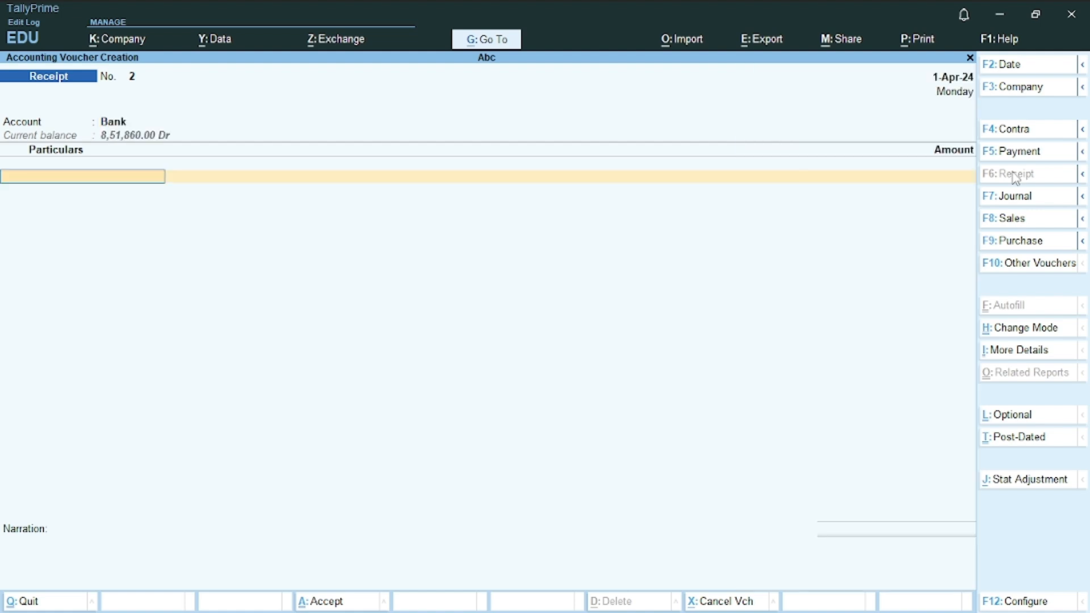
{"action": "type", "text": "L"}
{"action": "key", "text": "Return"}
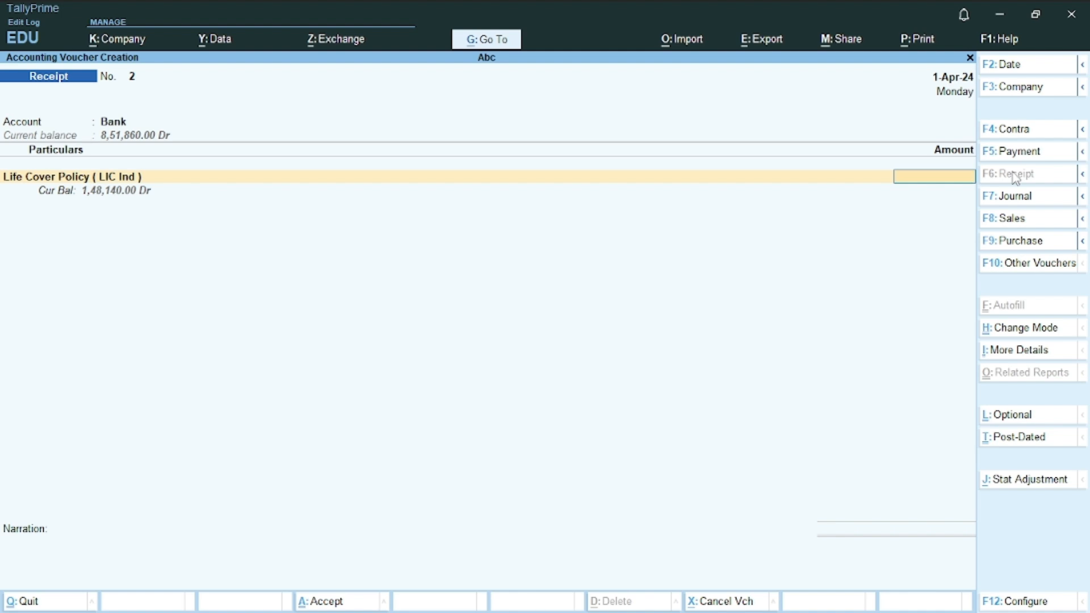
{"action": "type", "text": "14814"}
{"action": "type", "text": "0"}
{"action": "key", "text": "Return"}
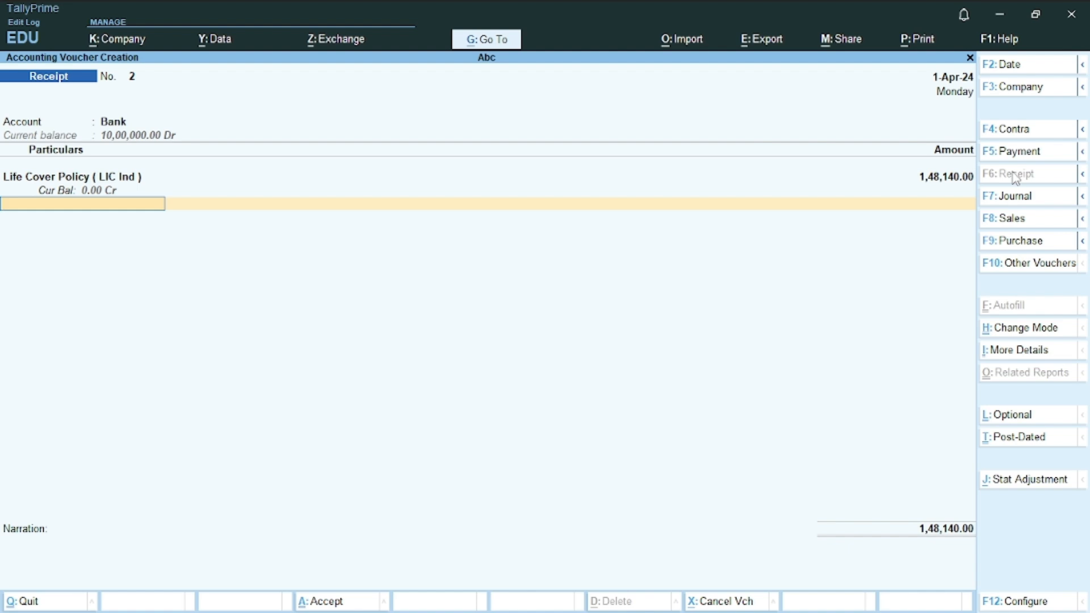
Step: Add a CAPITAL line of 25,000 to the receipt voucher
{"action": "type", "text": "Cap"}
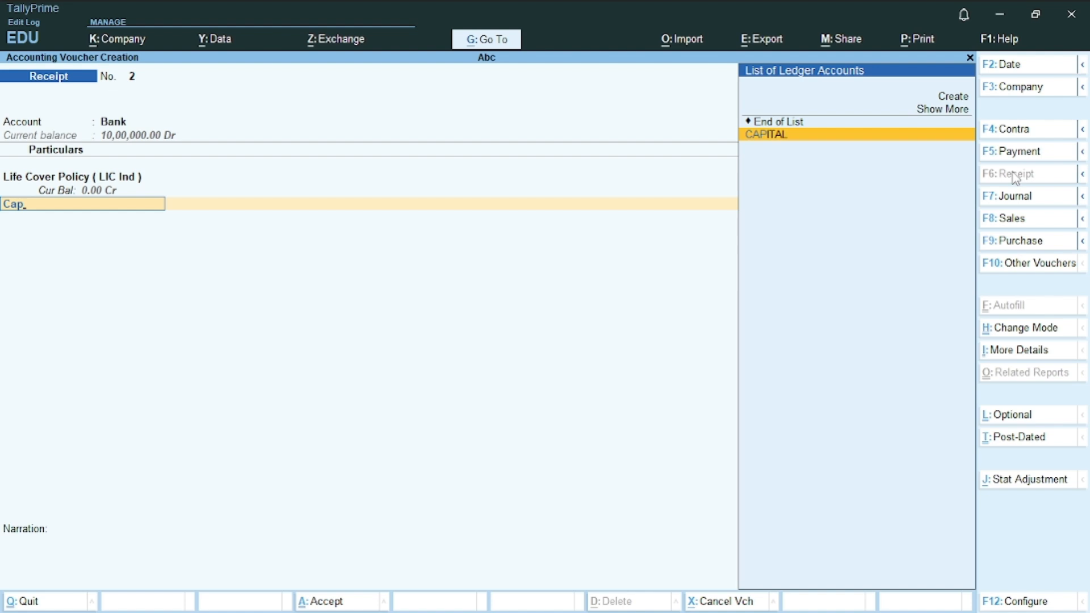
{"action": "key", "text": "Return"}
{"action": "type", "text": "25,000"}
{"action": "key", "text": "Return"}
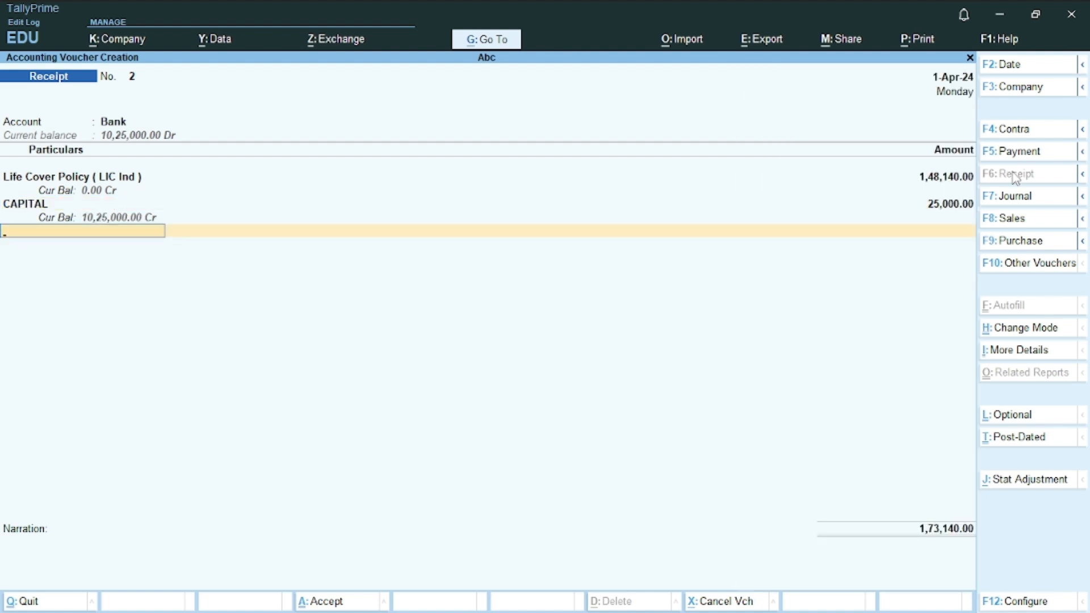